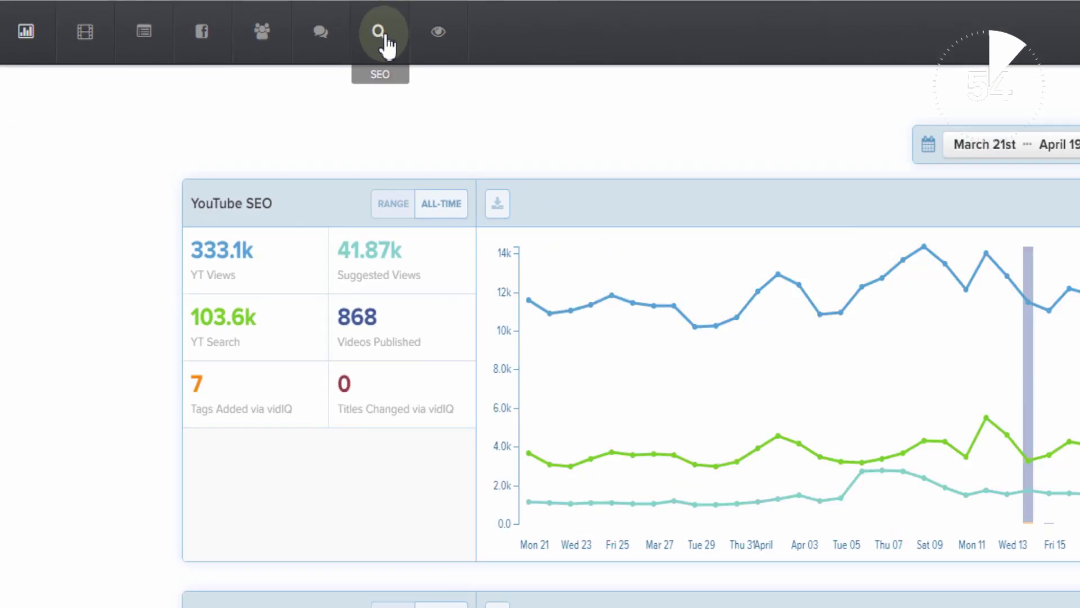
# - Open vidIQ Bulk SEO to list each video's current and recommended tags
pyautogui.click(380, 33)
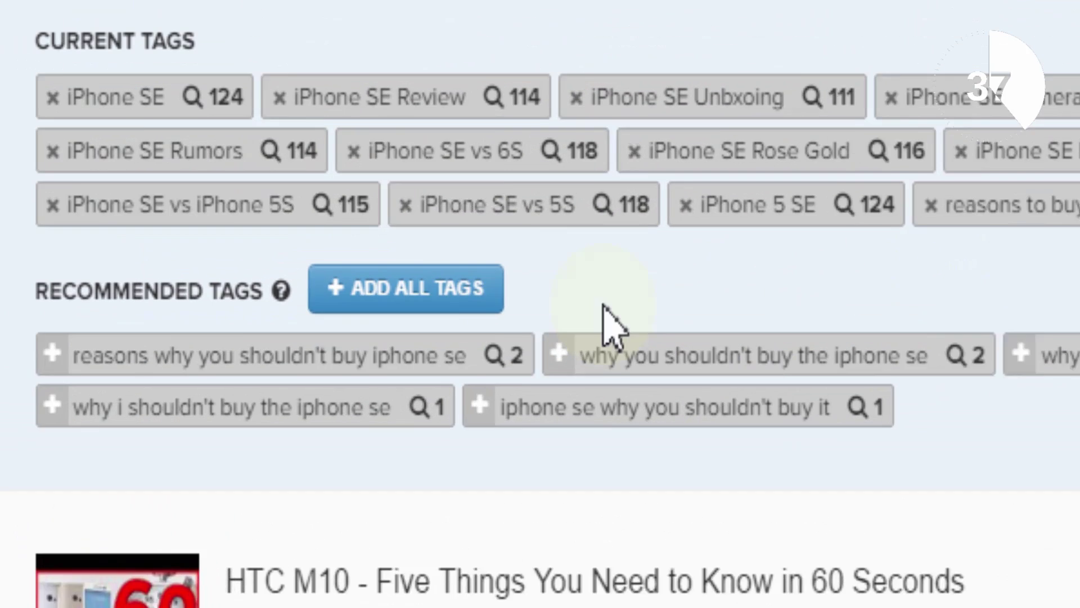
# - Add the first two recommended tags to iPhone SE and all three to HTC M10
pyautogui.click(241, 287)
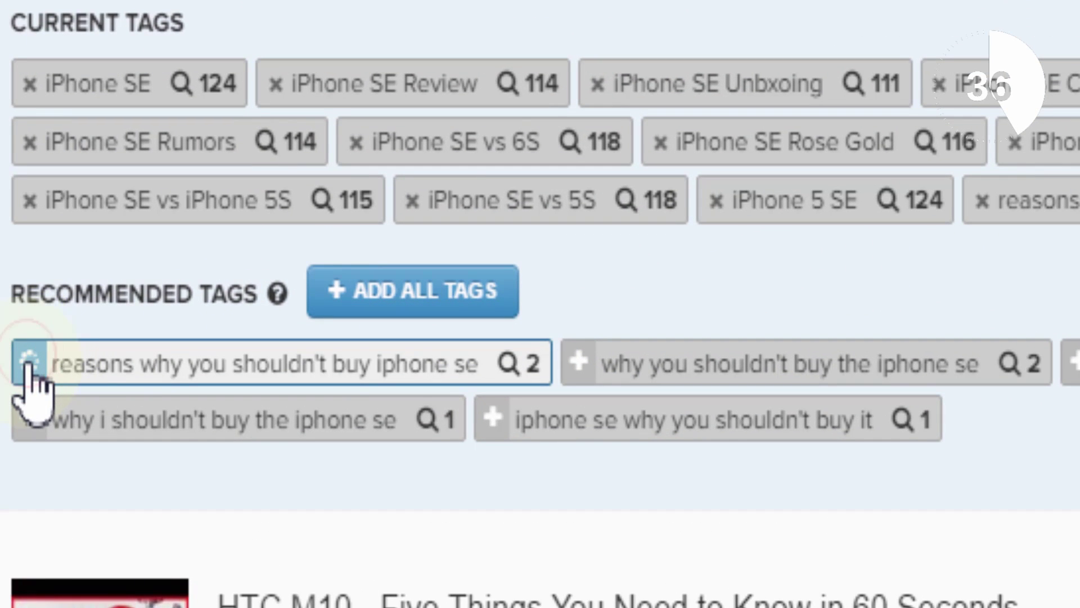
pyautogui.click(579, 363)
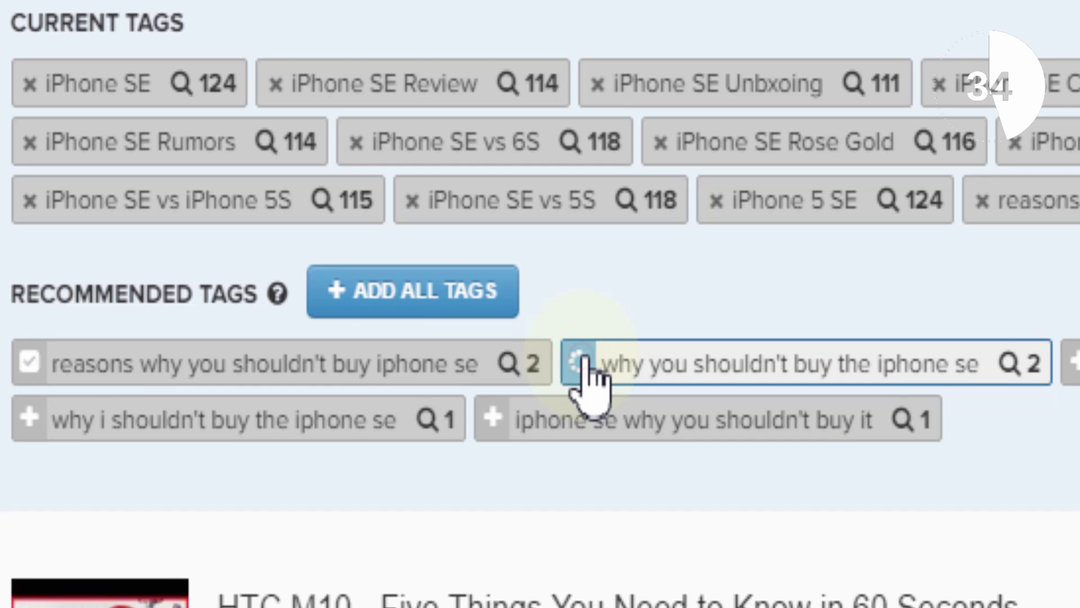
pyautogui.scroll(-5, 591, 375)
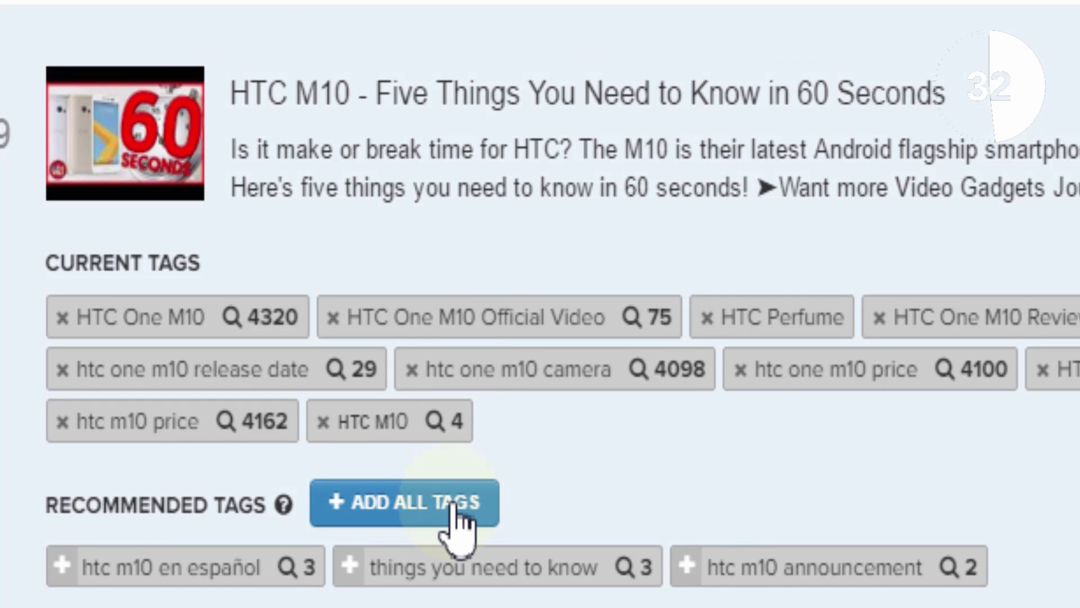
pyautogui.click(457, 506)
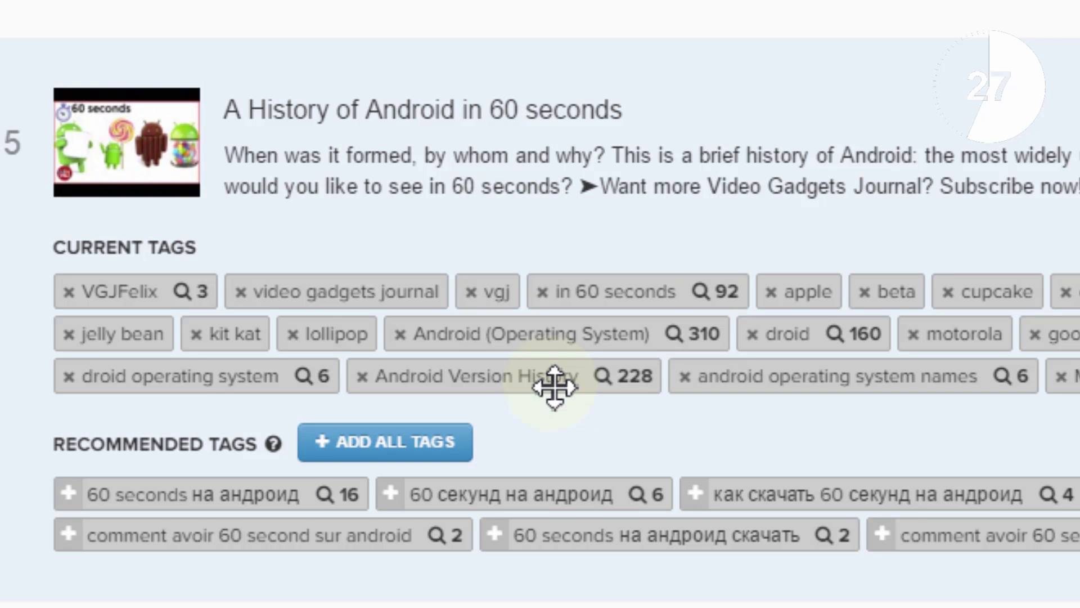
# - Move Android Version History, then Android (Operating System), to the front of the tags
pyautogui.moveTo(527, 373); pyautogui.dragTo(203, 295)
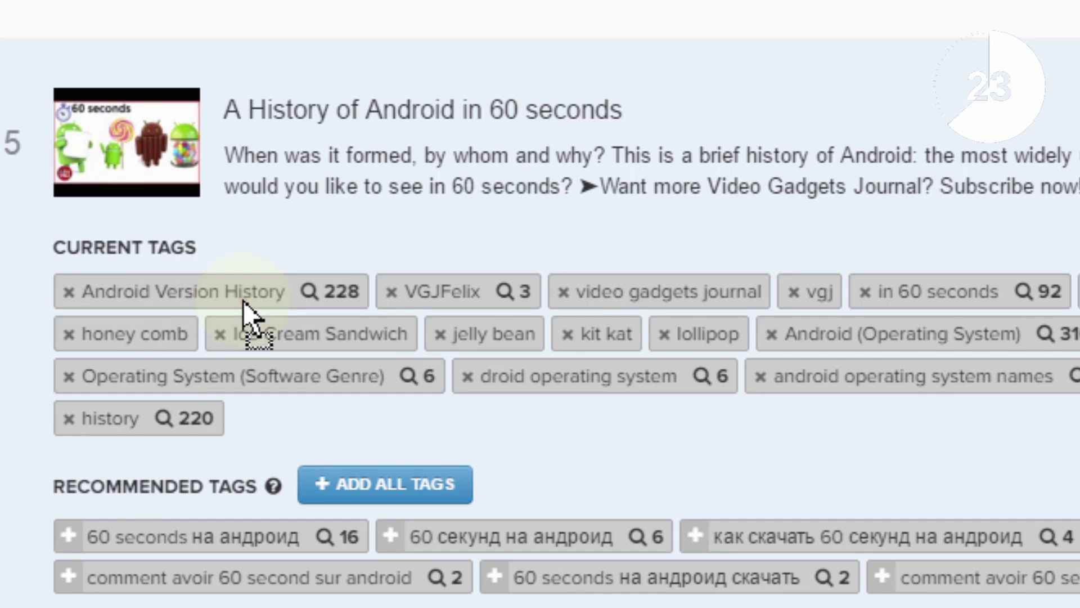
pyautogui.moveTo(785, 335)
pyautogui.mouseDown()
pyautogui.moveTo(139, 296)
pyautogui.moveTo(134, 286)
pyautogui.mouseUp()
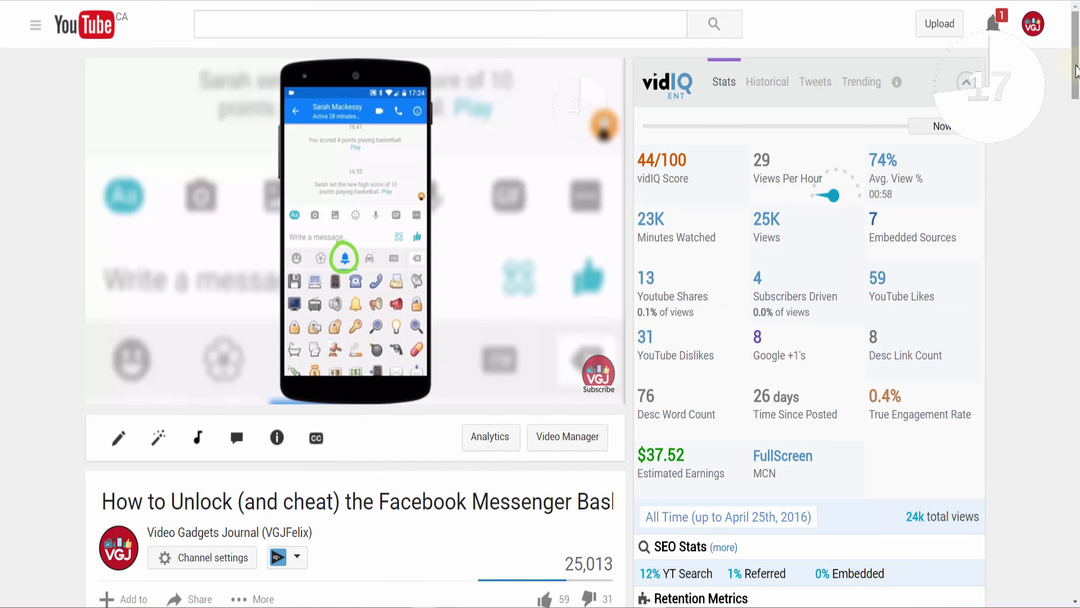
pyautogui.moveTo(1076, 61); pyautogui.dragTo(1076, 164)
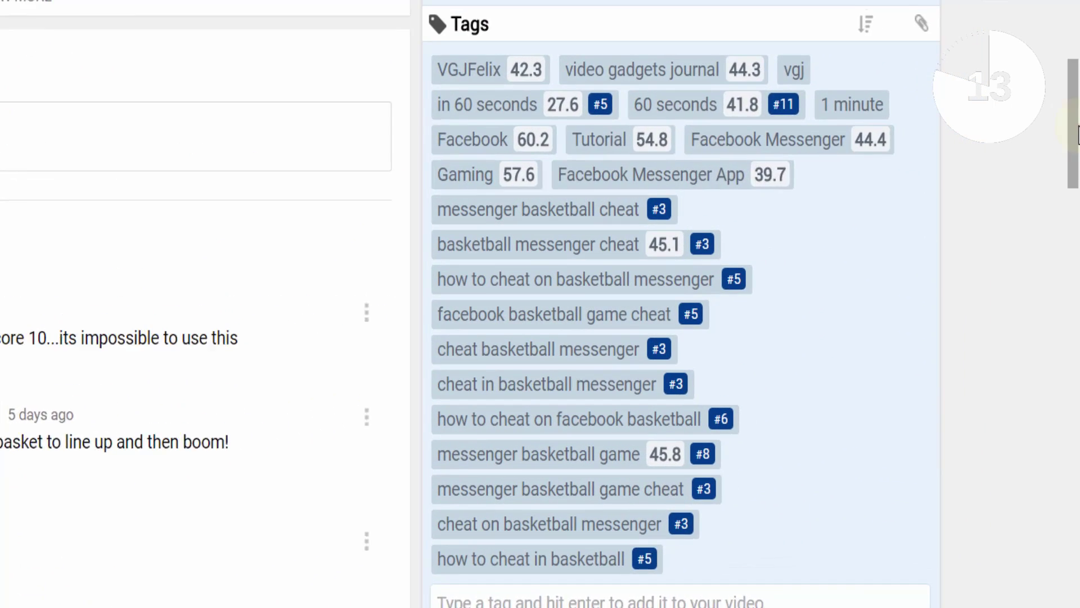